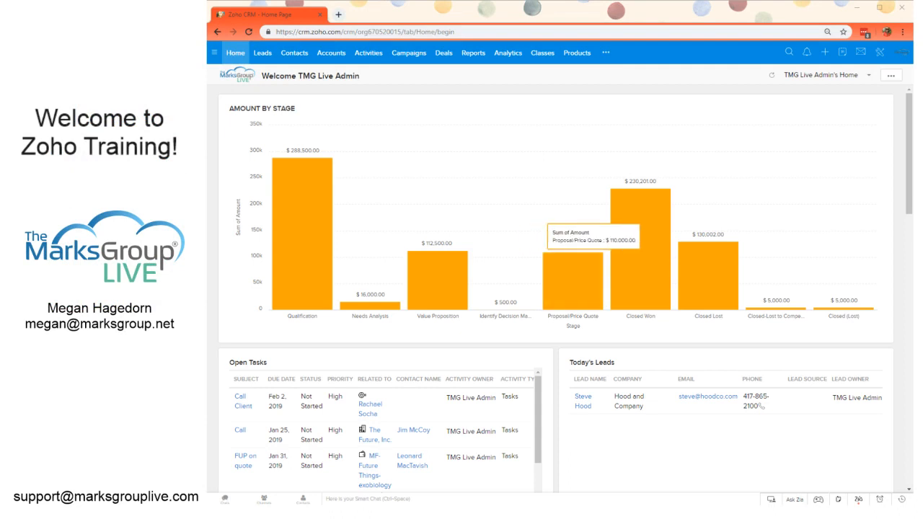
Open the Deals module and switch the list to the Closed won last 120 days view
click(444, 57)
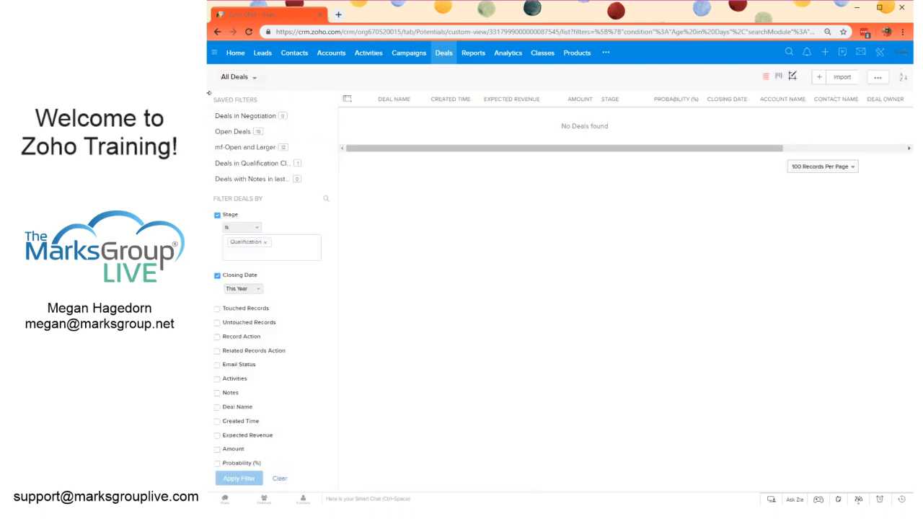
click(244, 79)
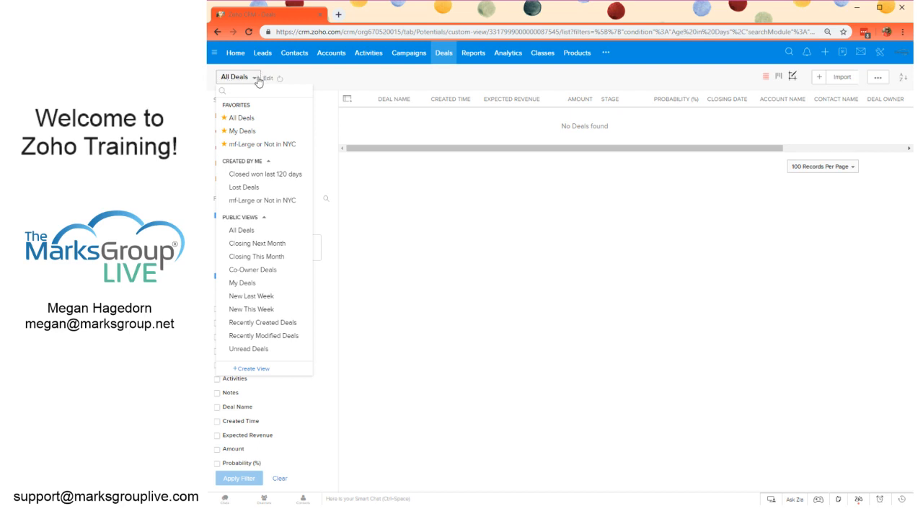
click(266, 177)
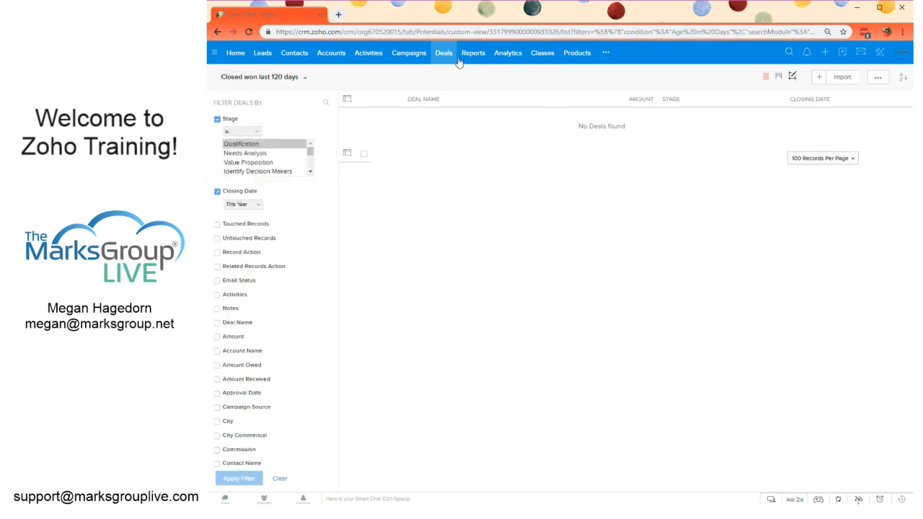
Mark the Closing Next Month deal view as a favorite and reorder the favorites so mf-Large or Not in NYC sits above My Deals
click(275, 81)
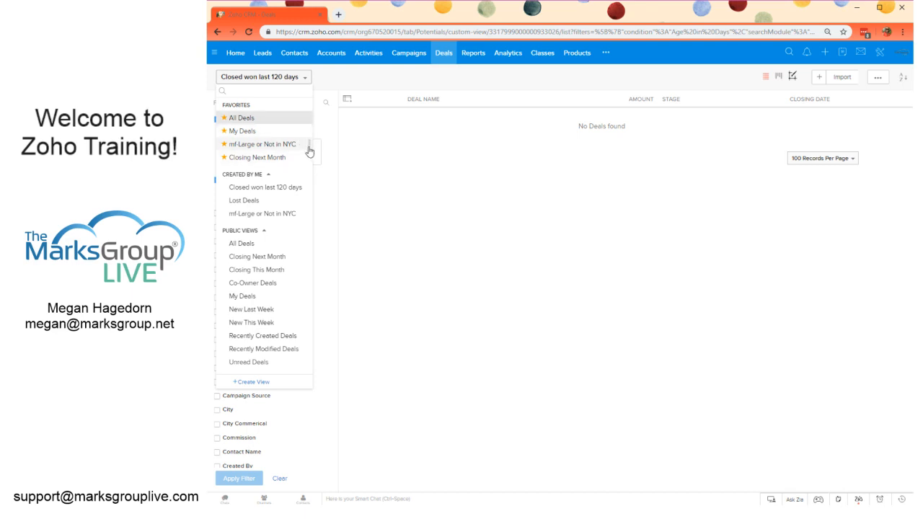
drag(309, 148, 303, 130)
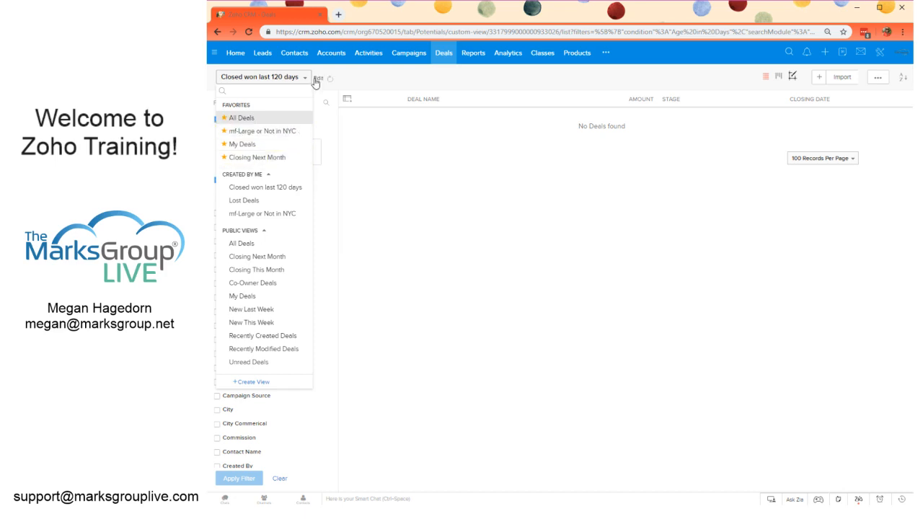
click(306, 81)
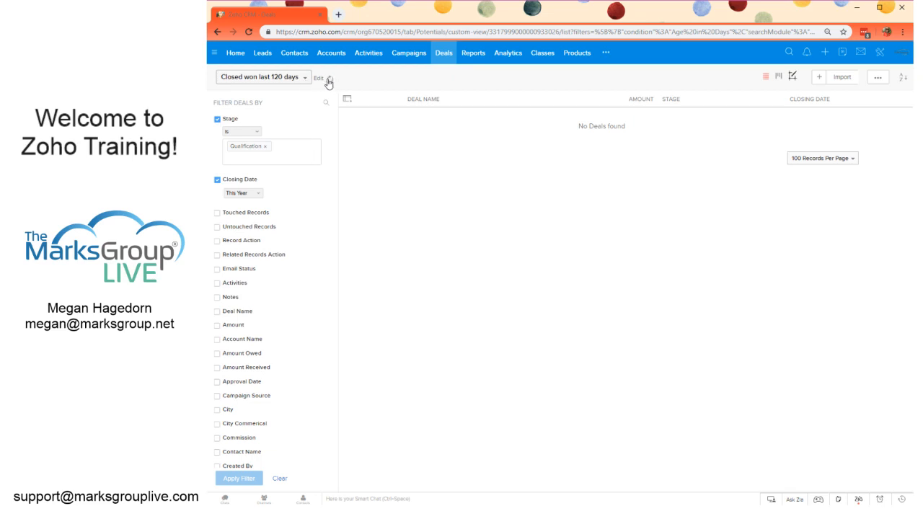
Switch to the All Deals view, clearing its stage and closing date filters and collapsing the filter pane
click(305, 79)
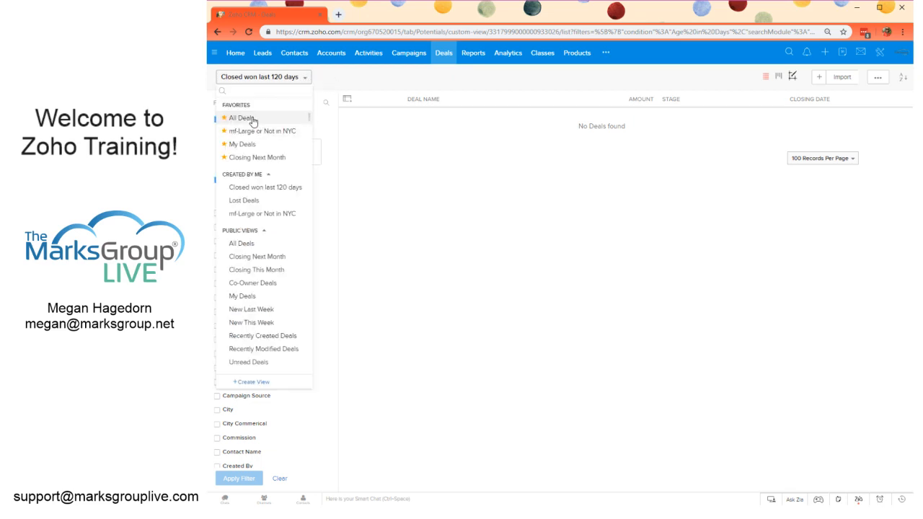
click(253, 120)
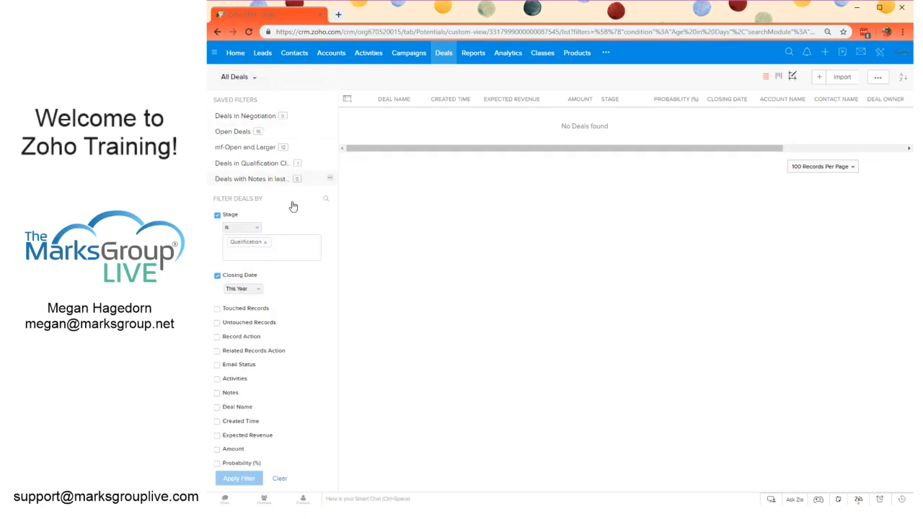
click(280, 481)
click(341, 287)
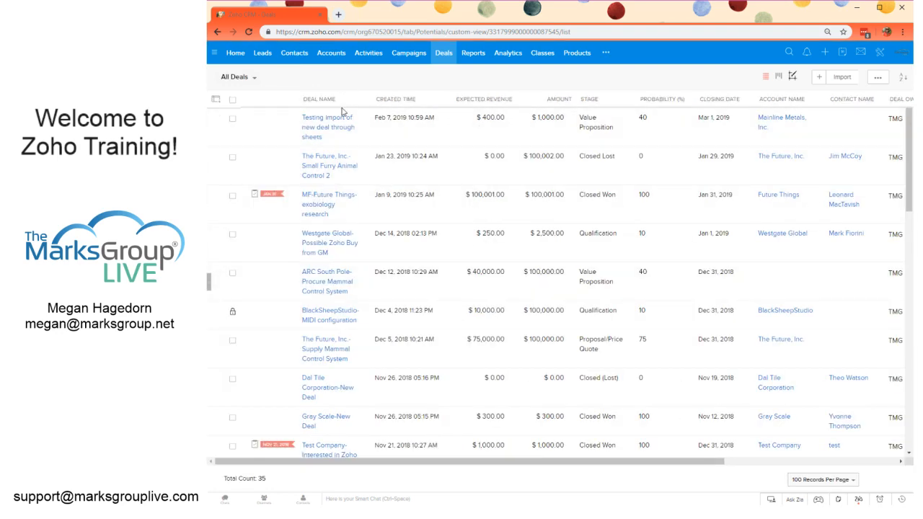
Look through the deals list, narrow it to deal names starting with M, and restore the full list
mouse_move(280, 81)
scroll(822, 356, down, 10)
scroll(823, 356, up, 10)
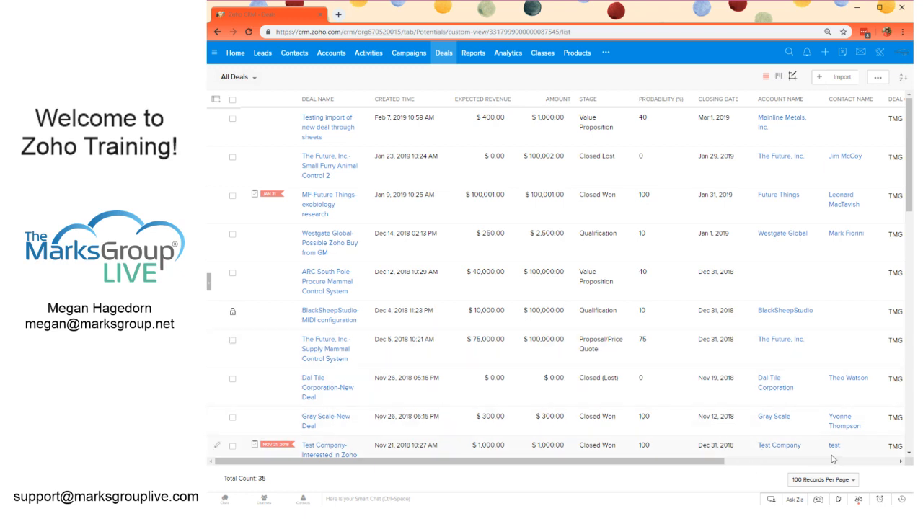
click(903, 79)
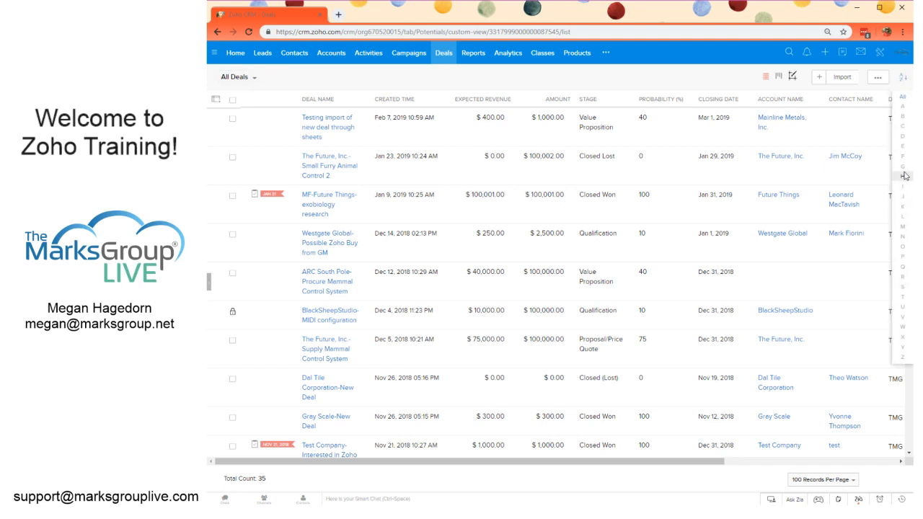
click(903, 226)
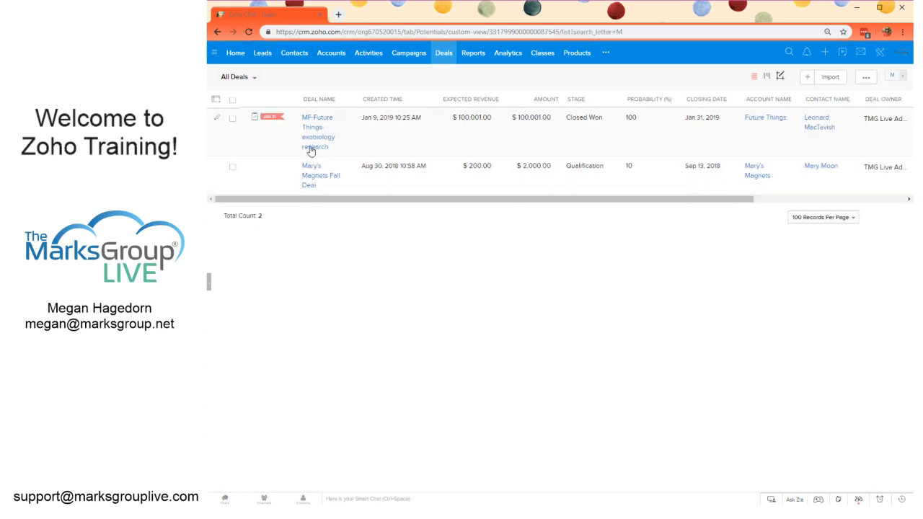
click(903, 77)
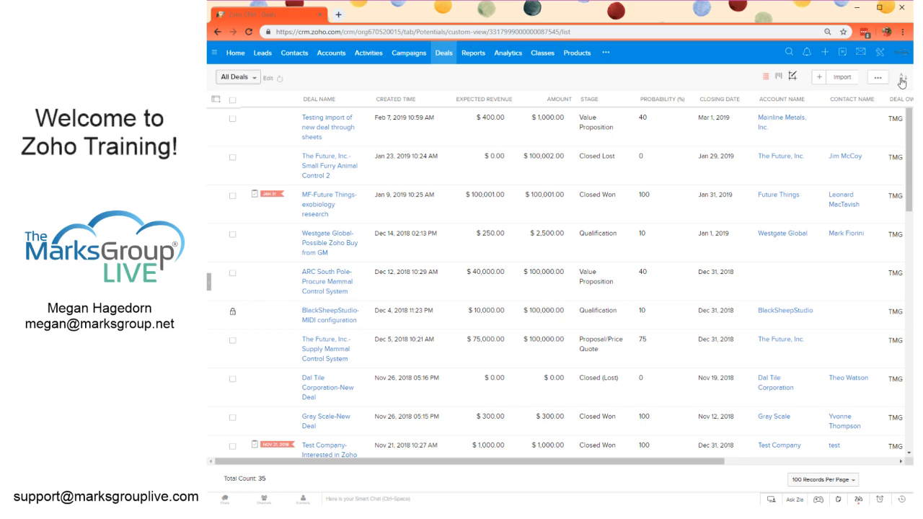
View the deals as a Kanban board by stage and return to the list view
click(780, 79)
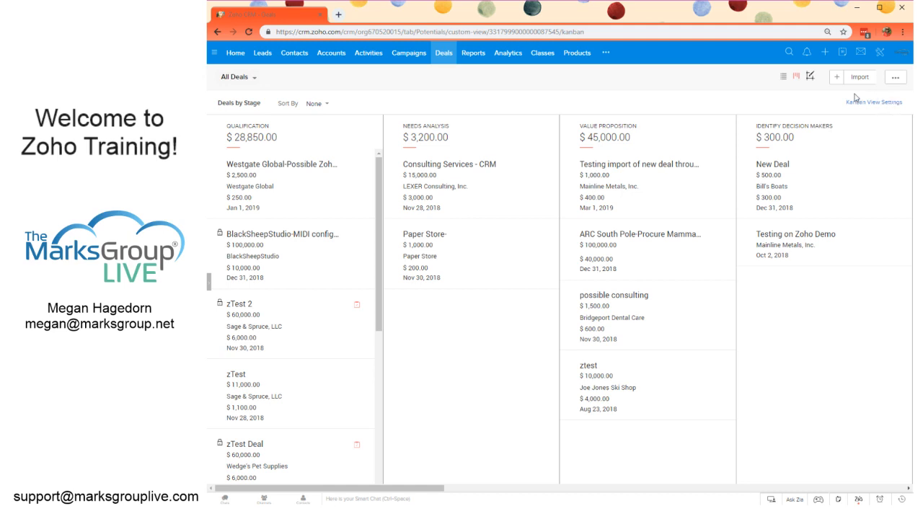
click(783, 78)
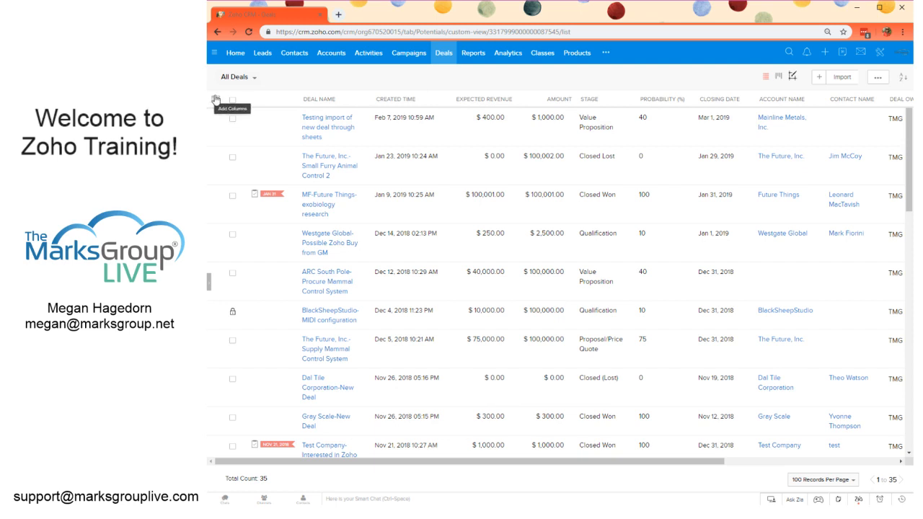
Add the State field to the columns selected for the All Deals list
click(215, 105)
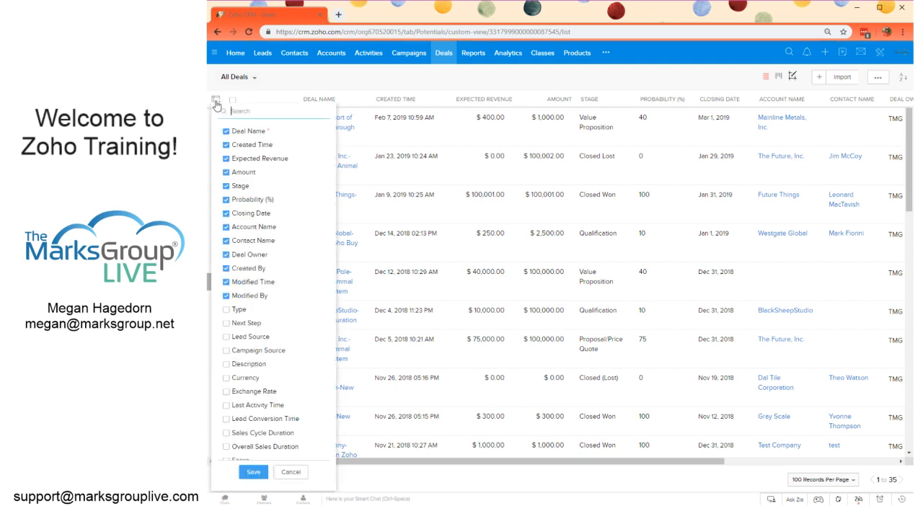
scroll(240, 304, down, 5)
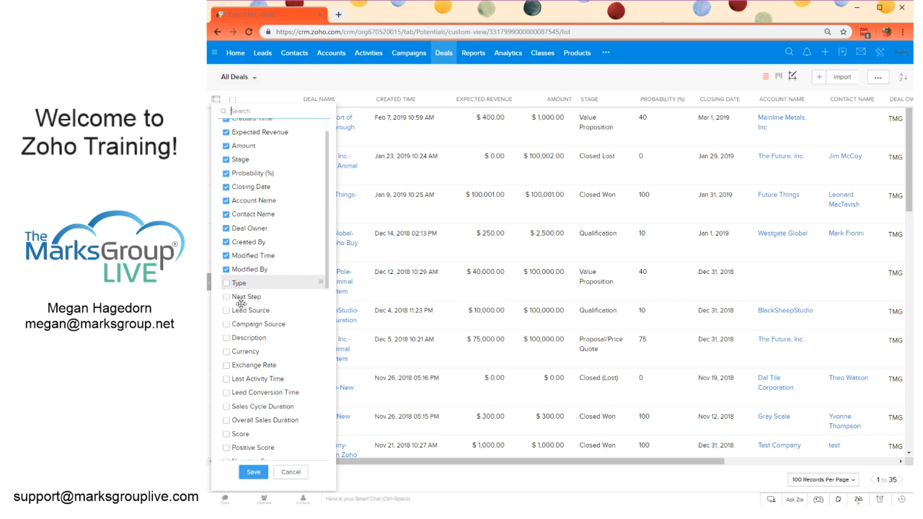
scroll(241, 304, down, 4)
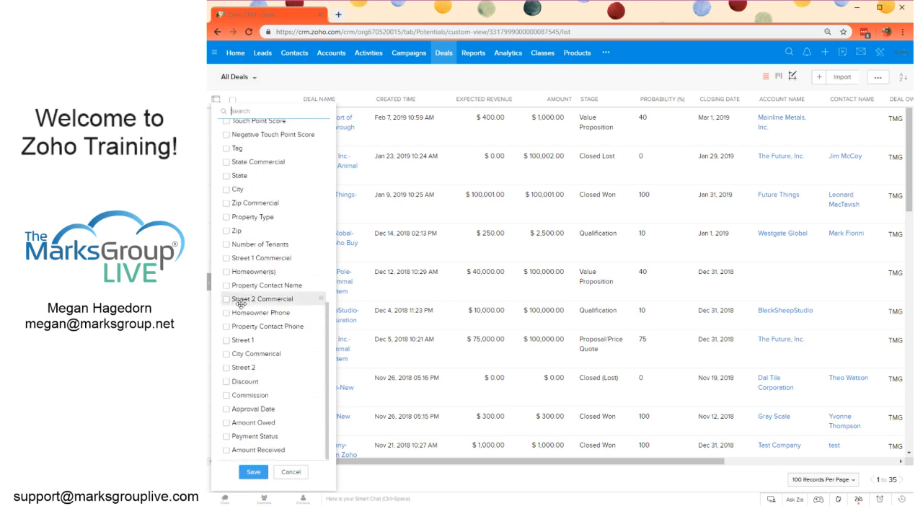
scroll(241, 304, up, 7)
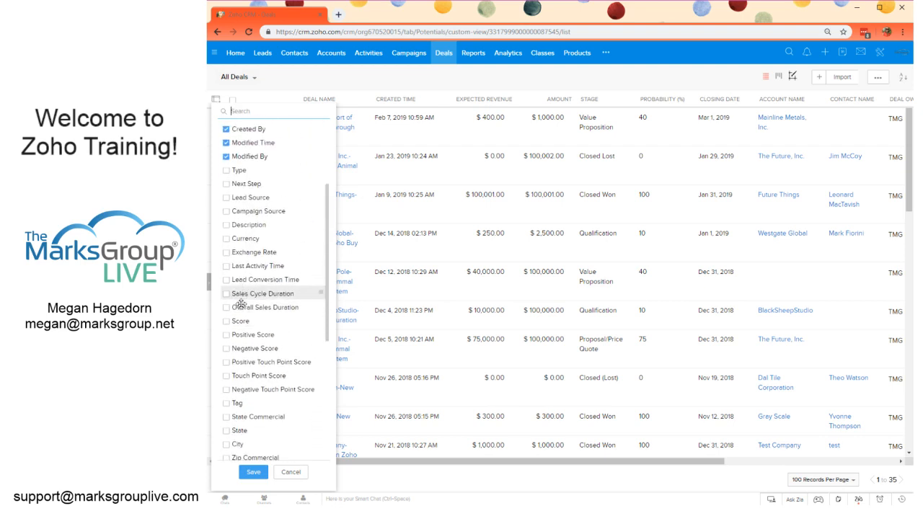
scroll(241, 304, up, 4)
scroll(240, 305, down, 6)
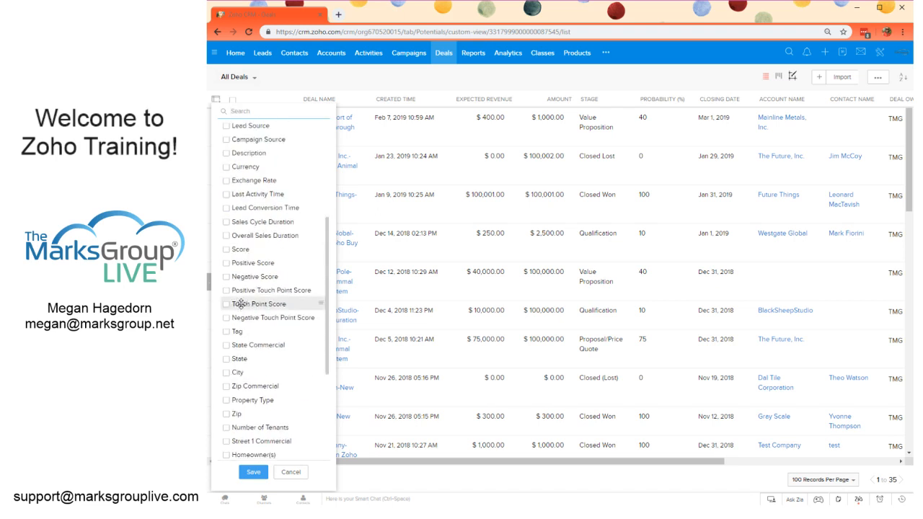
click(239, 362)
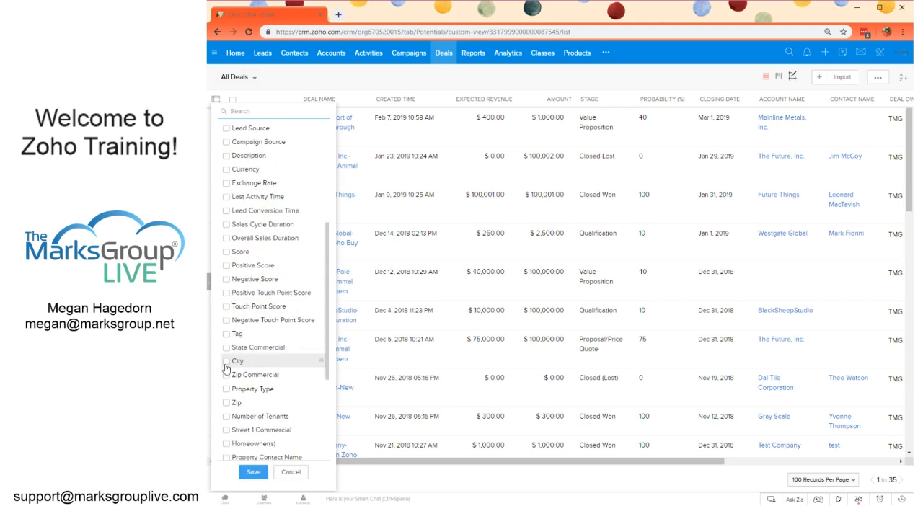
scroll(241, 354, up, 4)
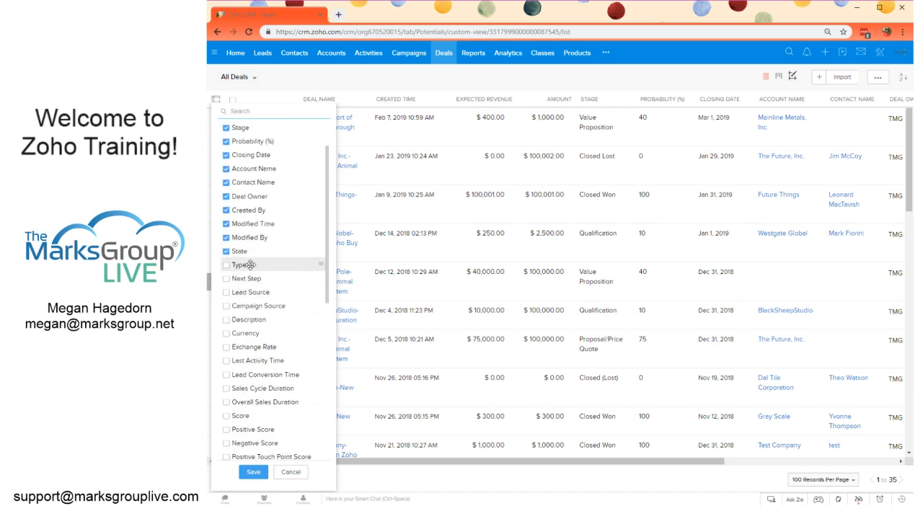
scroll(265, 258, down, 1)
scroll(262, 263, down, 1)
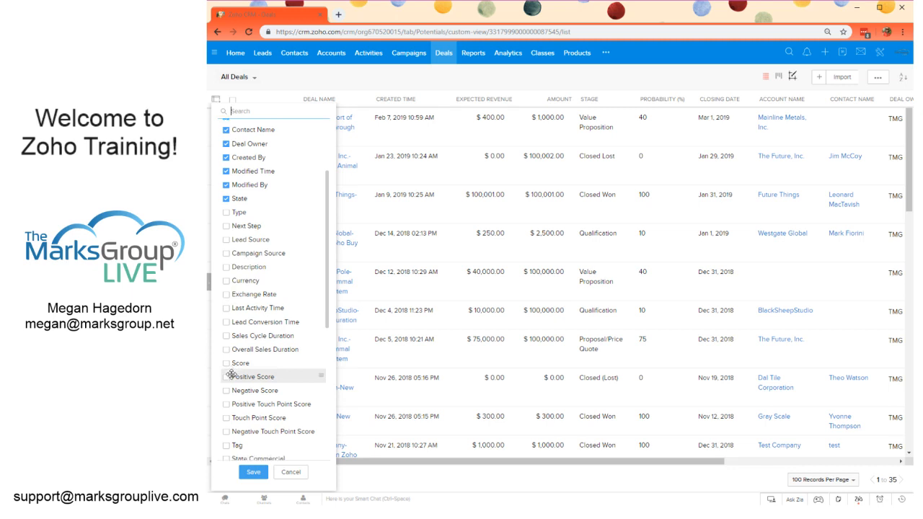
Remove Closing Date and Probability (%) from the selected columns of the deals list
scroll(231, 375, up, 3)
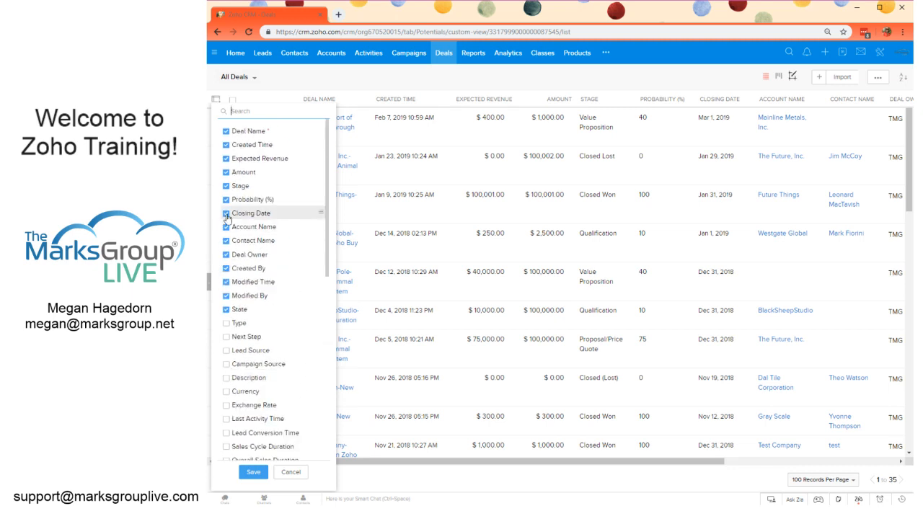
drag(223, 212, 241, 312)
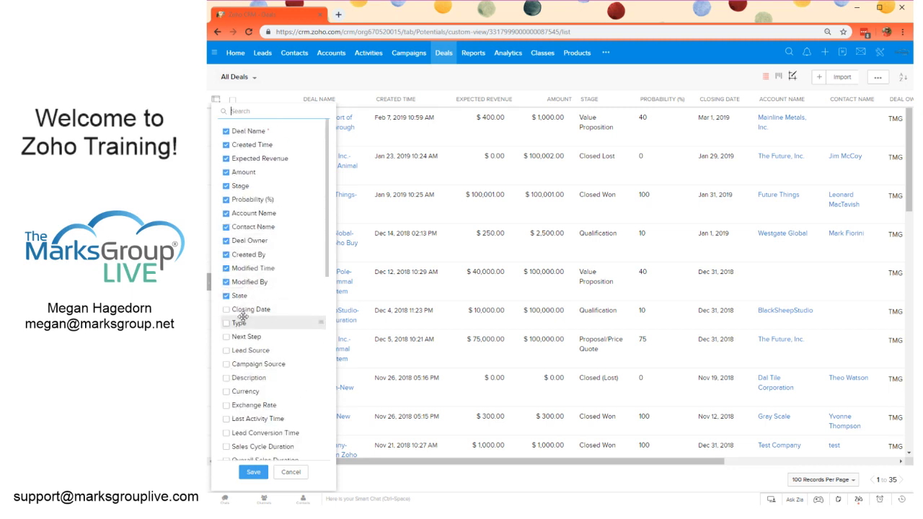
click(226, 200)
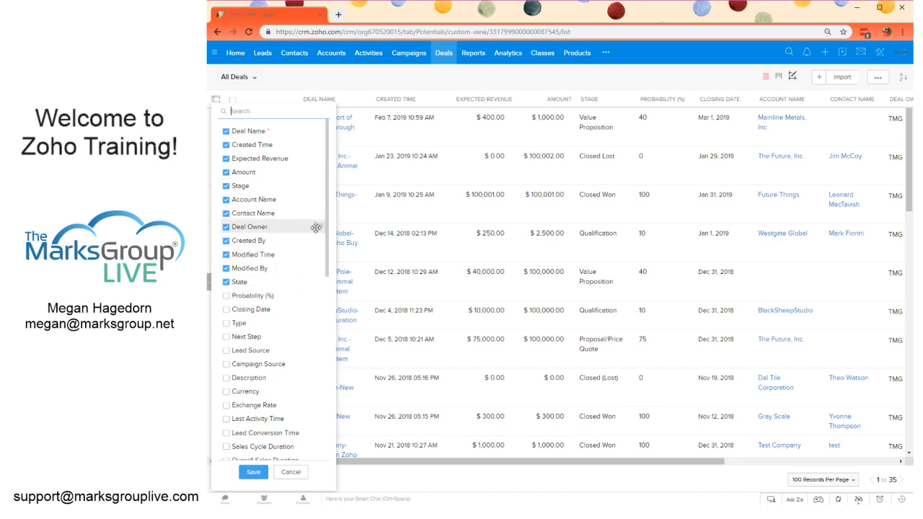
Move the Deal Owner column directly after Deal Name and save the column layout
drag(317, 224, 307, 140)
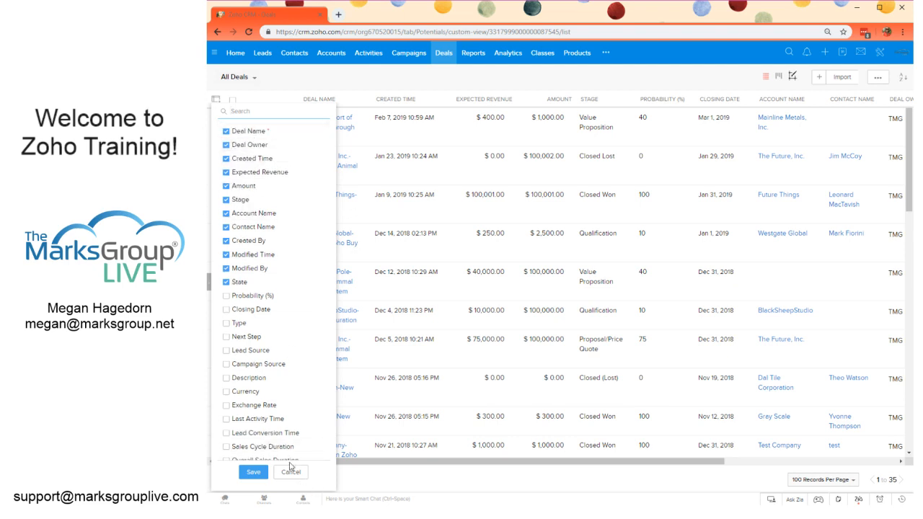
click(254, 473)
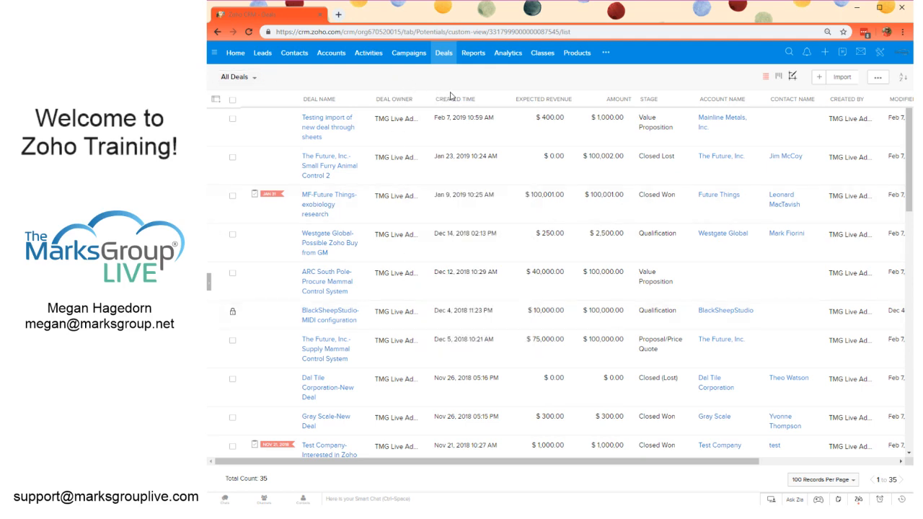
Sort the deals by Expected Revenue in ascending order and remove the sort again
click(320, 101)
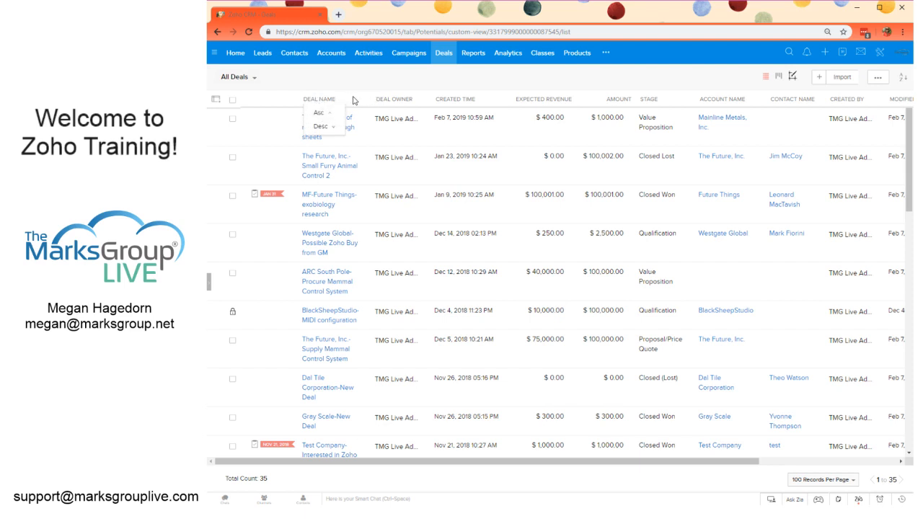
mouse_move(380, 103)
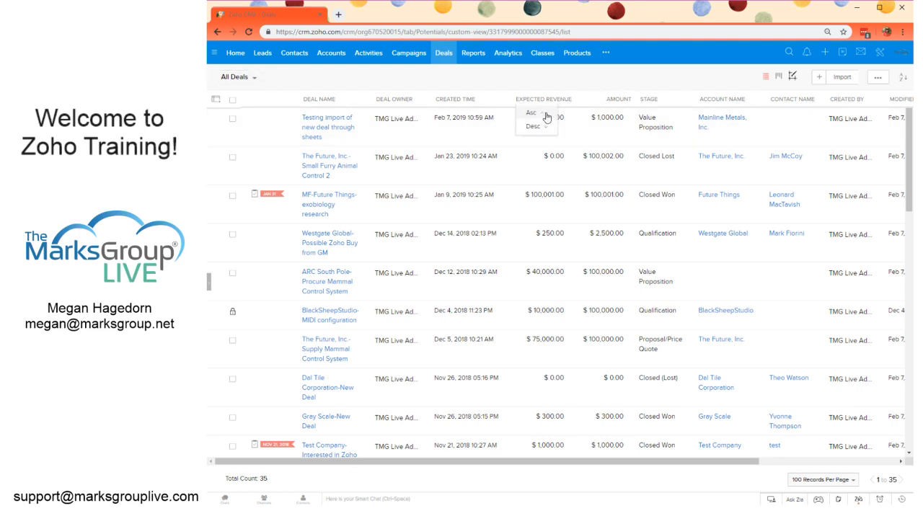
click(552, 114)
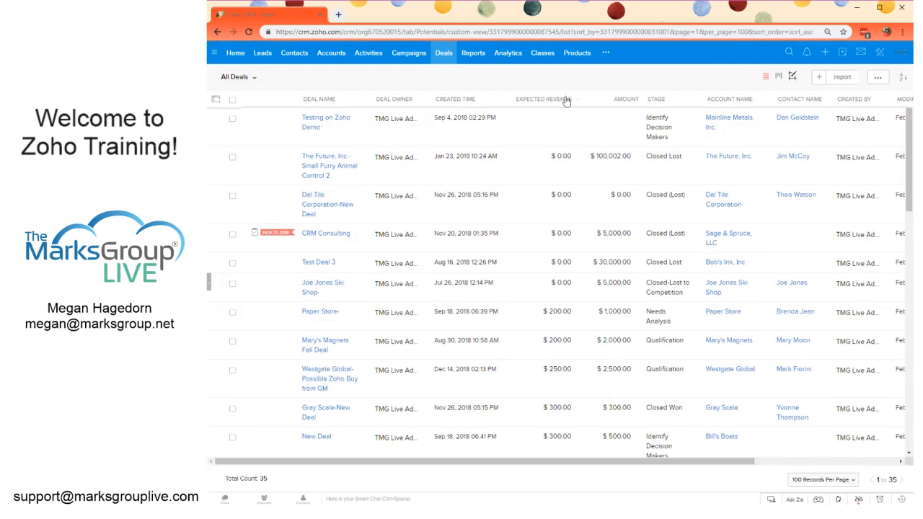
mouse_move(566, 102)
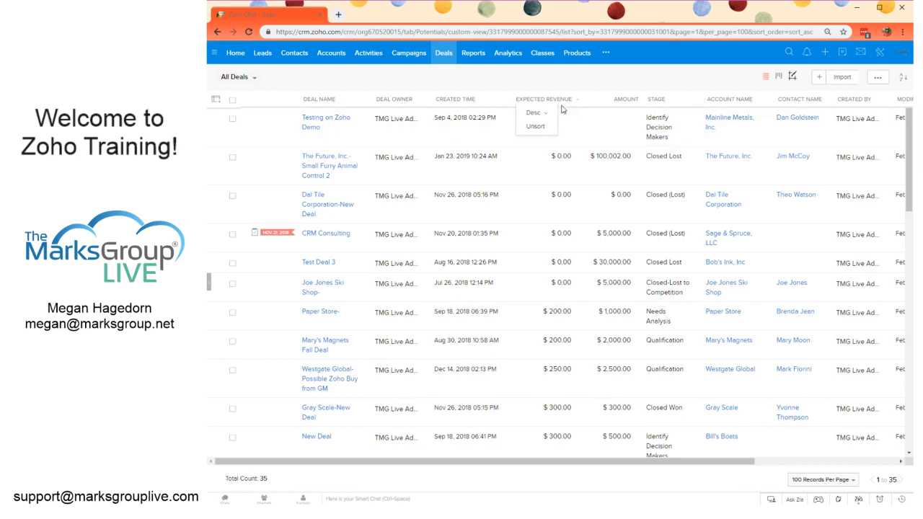
click(531, 127)
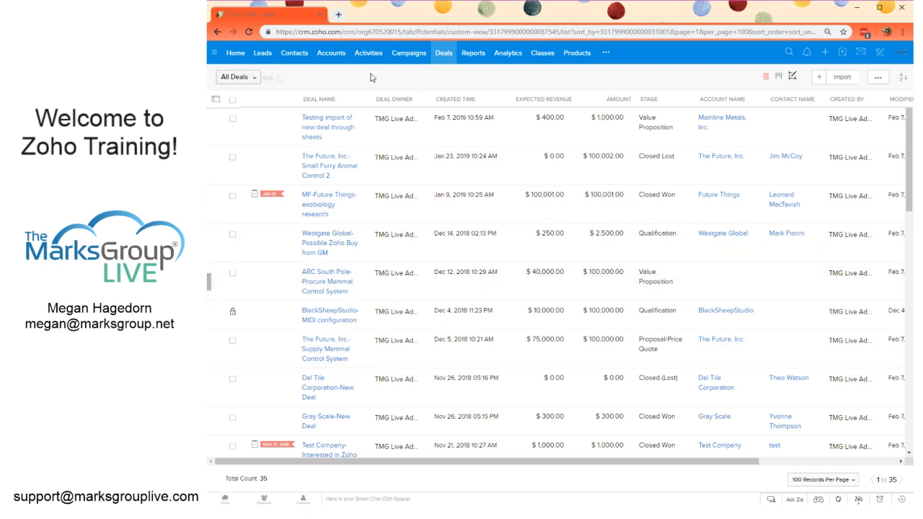
Expand the filter pane beside the deals list to show the saved filters, including Open Deals
click(209, 281)
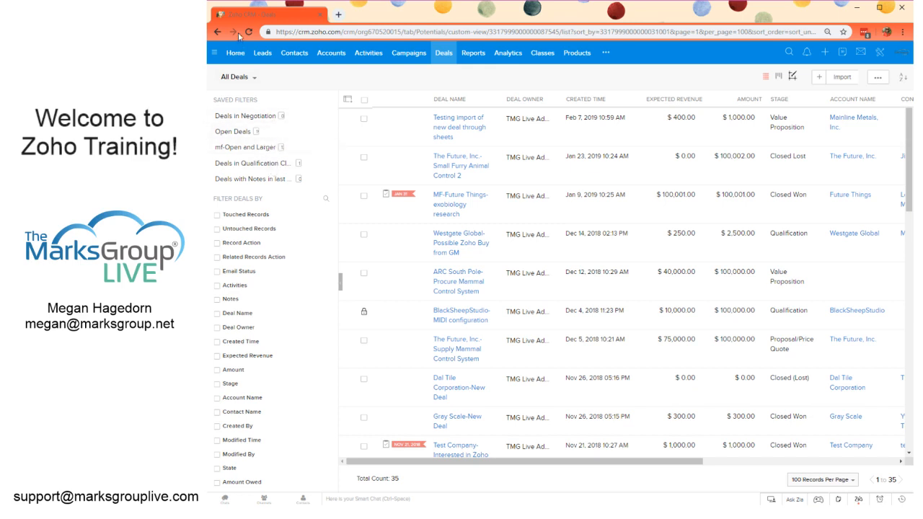
click(259, 133)
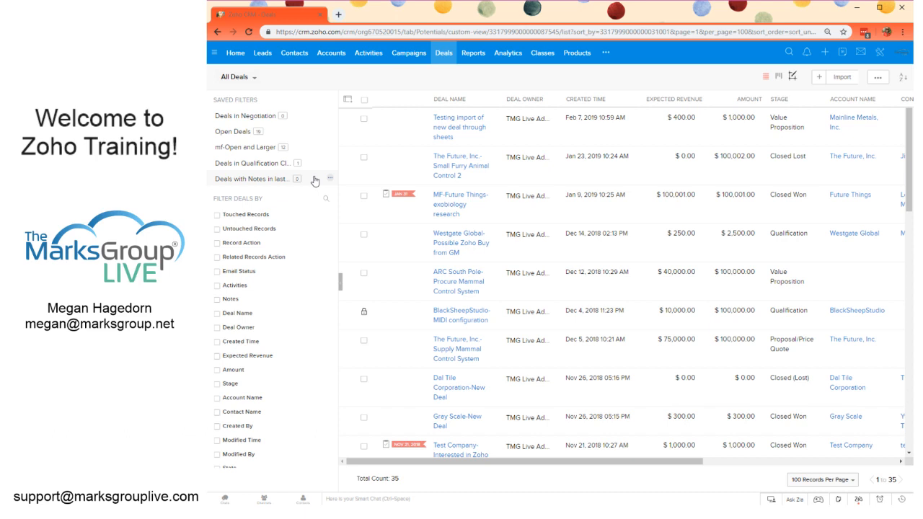
Enable the Untouched Records filter and examine the criteria offered for Deal Name, Notes, Expected Revenue and Created Time, leaving those four unselected
click(268, 231)
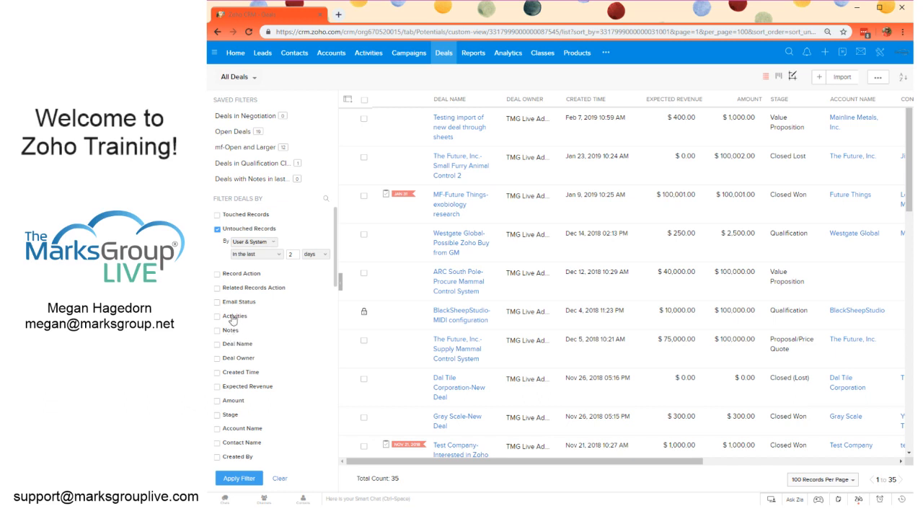
scroll(233, 321, down, 2)
click(235, 264)
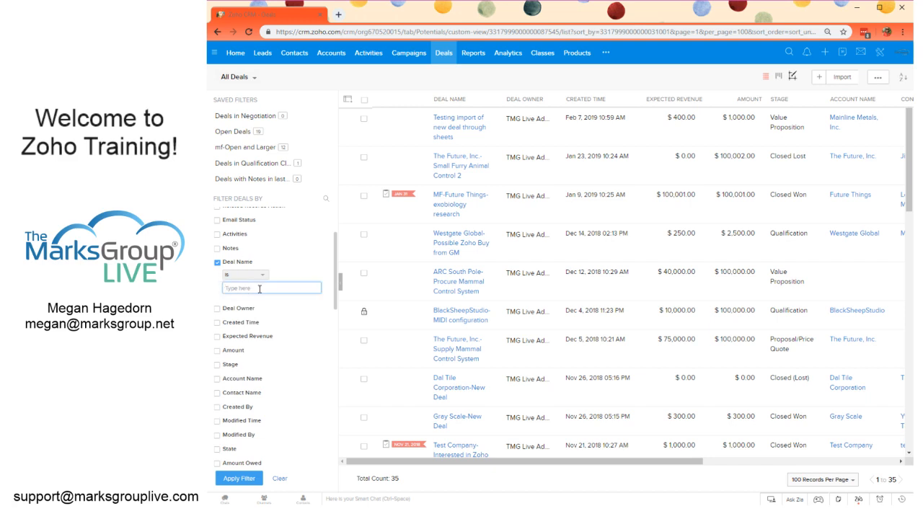
click(228, 263)
click(240, 263)
click(229, 260)
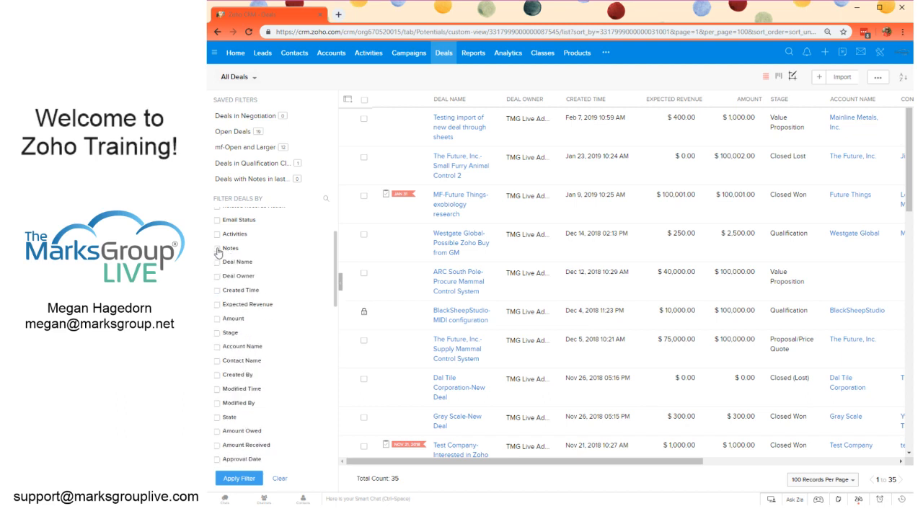
click(230, 249)
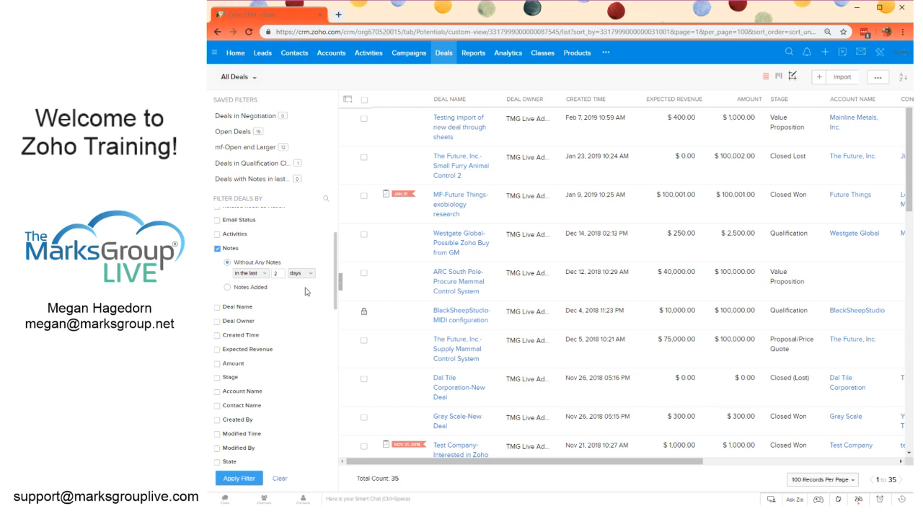
click(216, 249)
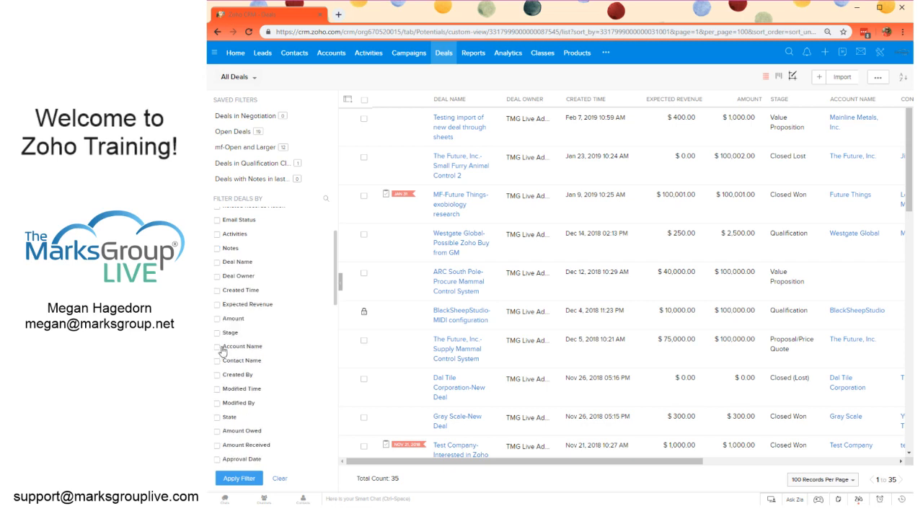
click(227, 308)
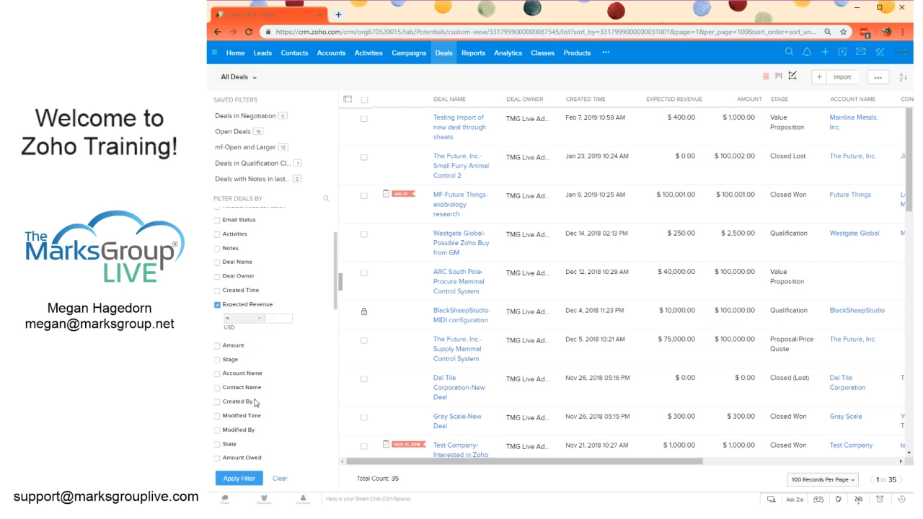
click(245, 306)
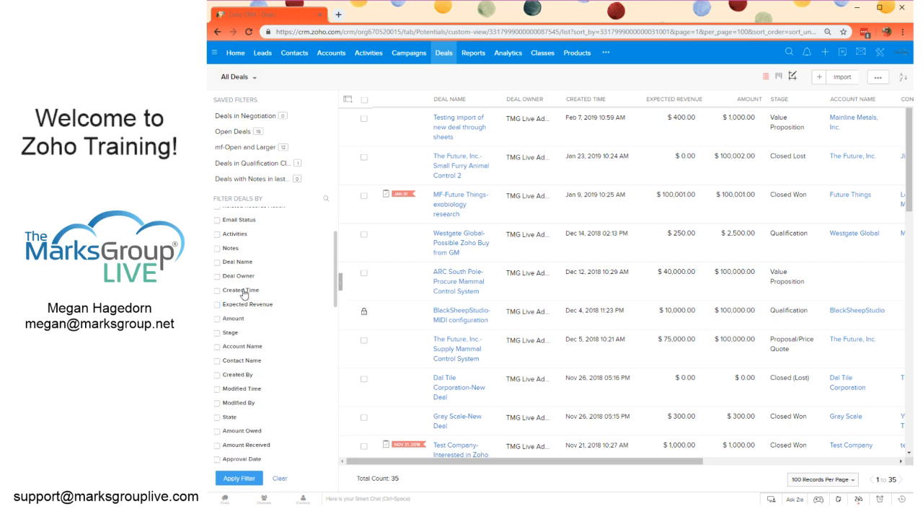
click(244, 292)
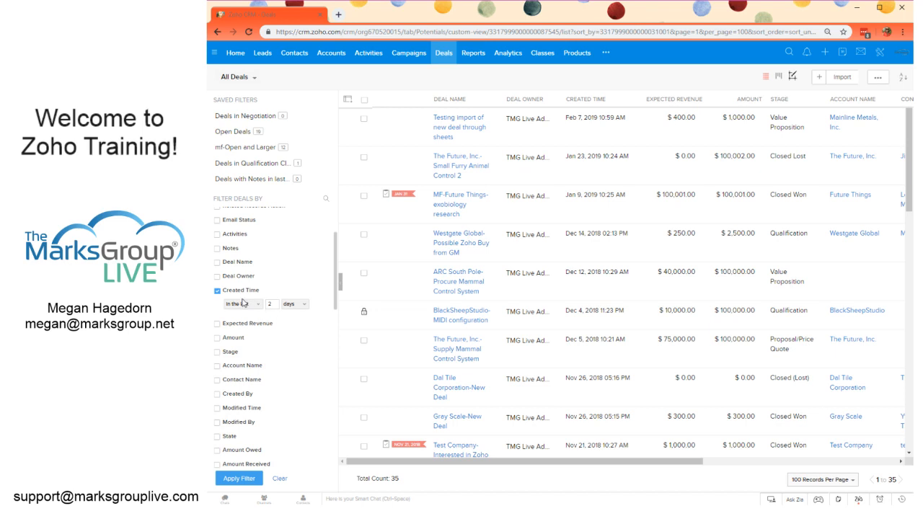
click(217, 291)
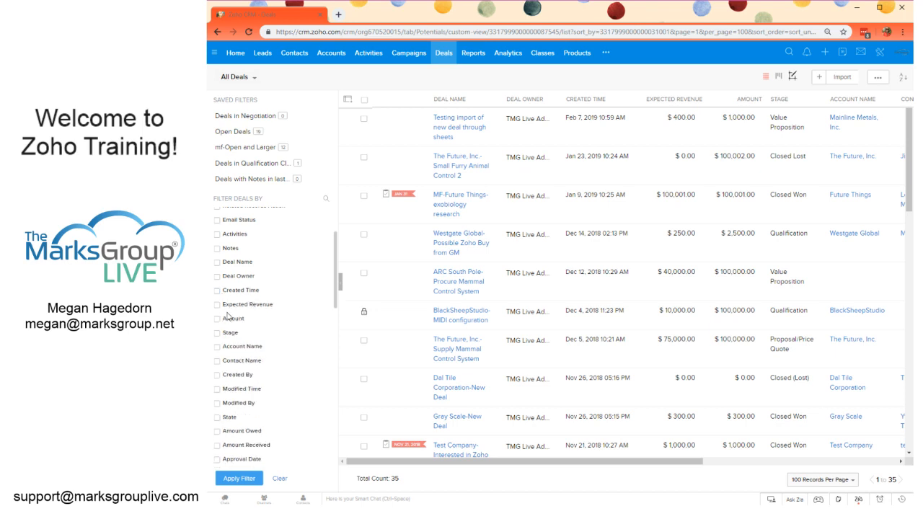
Set the Untouched Records filter to User Or System in the last 5 days and apply it to the deals list
scroll(261, 329, up, 2)
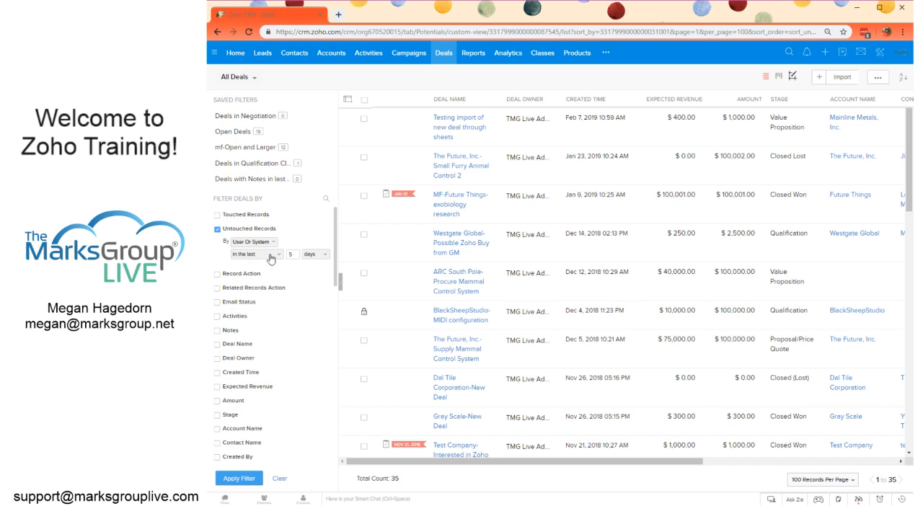
click(254, 479)
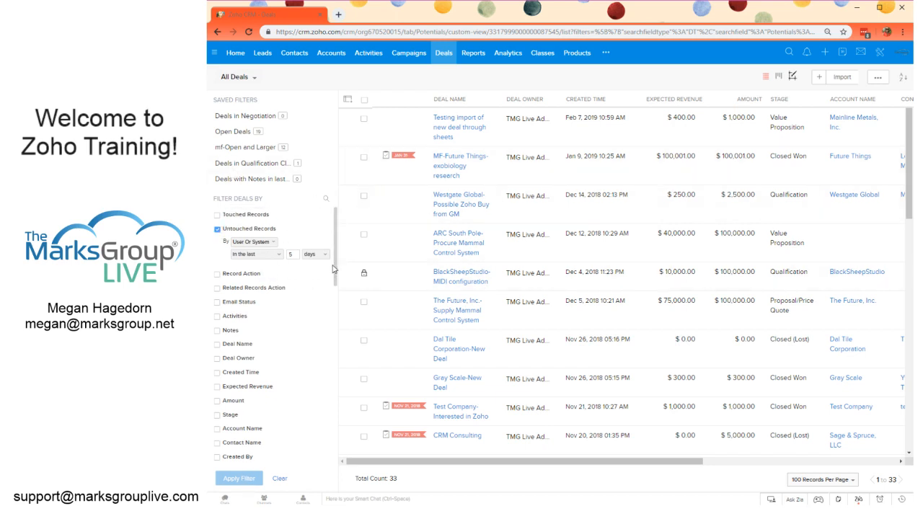
Replace the Untouched Records filter with Notes Added in the last 2 days and apply it
click(216, 231)
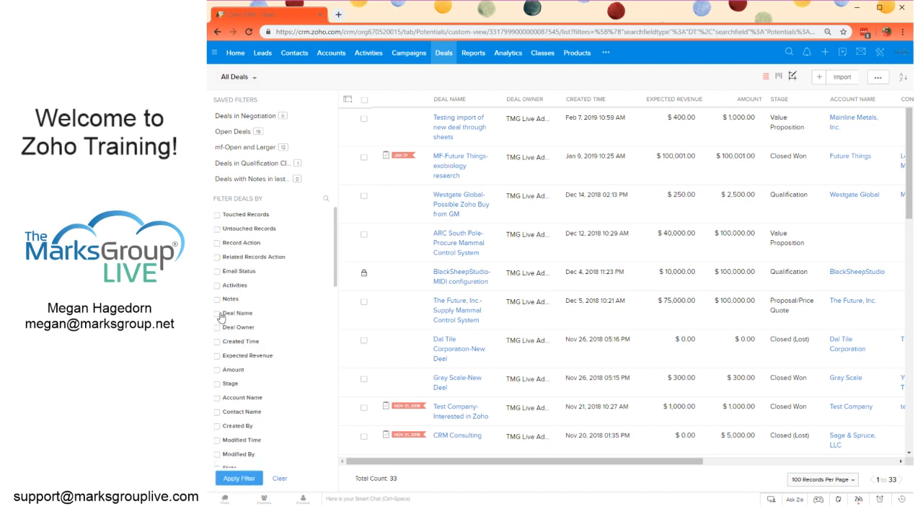
click(230, 299)
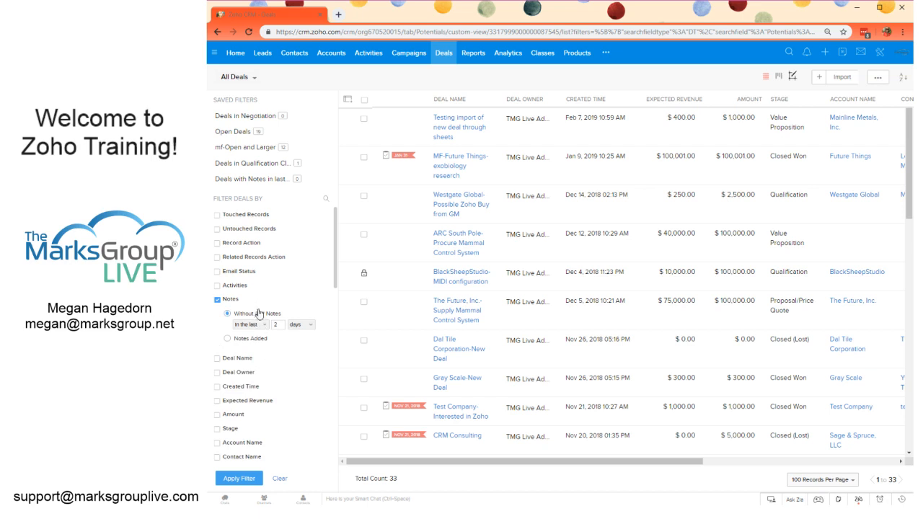
click(260, 343)
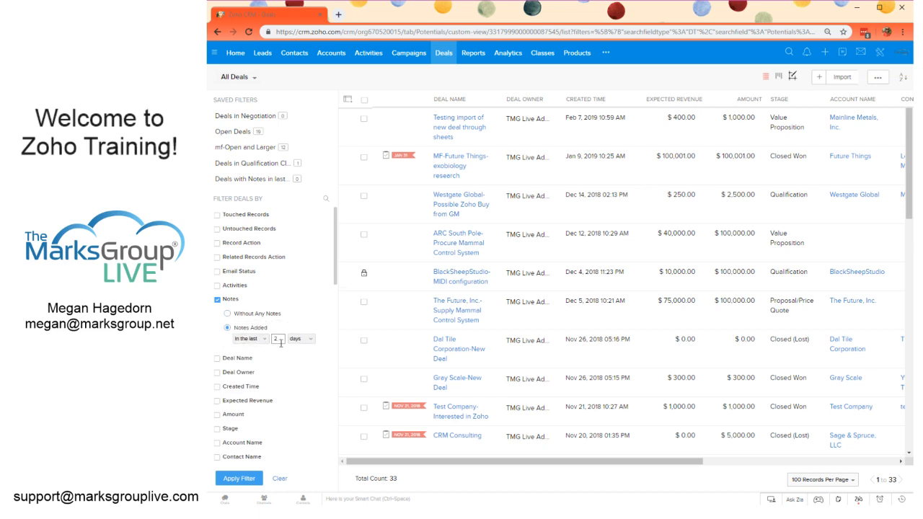
click(250, 477)
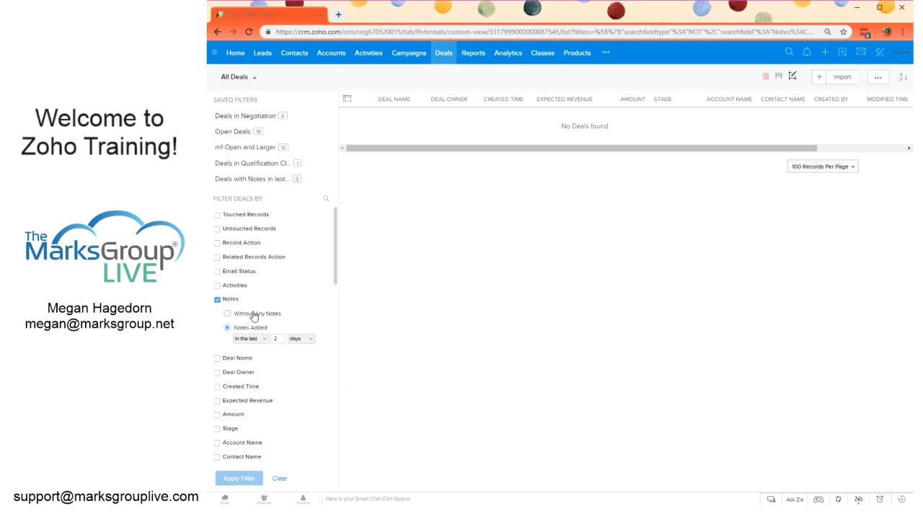
Replace the Notes filter with the criterion Stage is Qualification and apply it to the deals list
scroll(253, 317, down, 1)
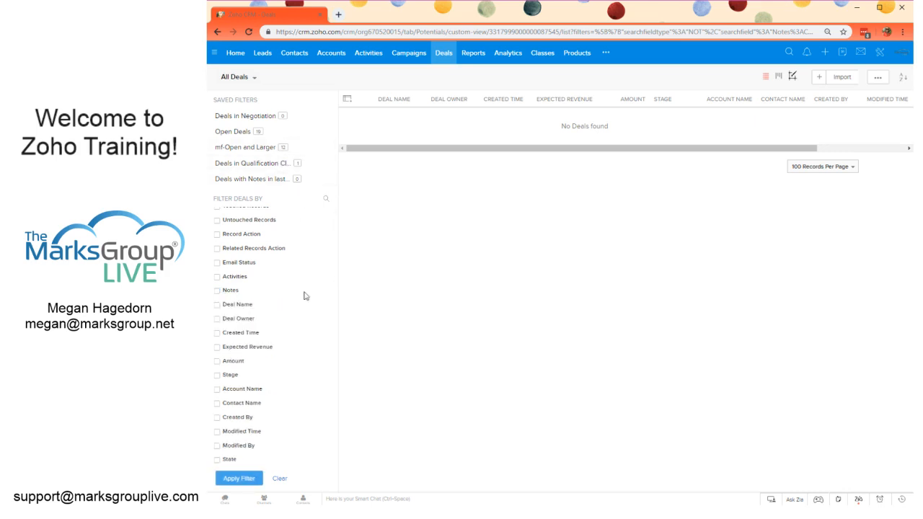
click(229, 378)
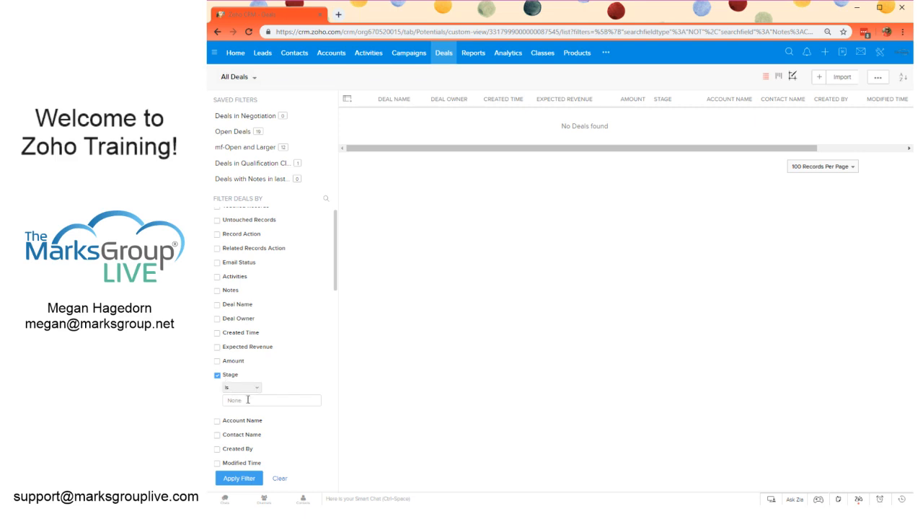
click(248, 402)
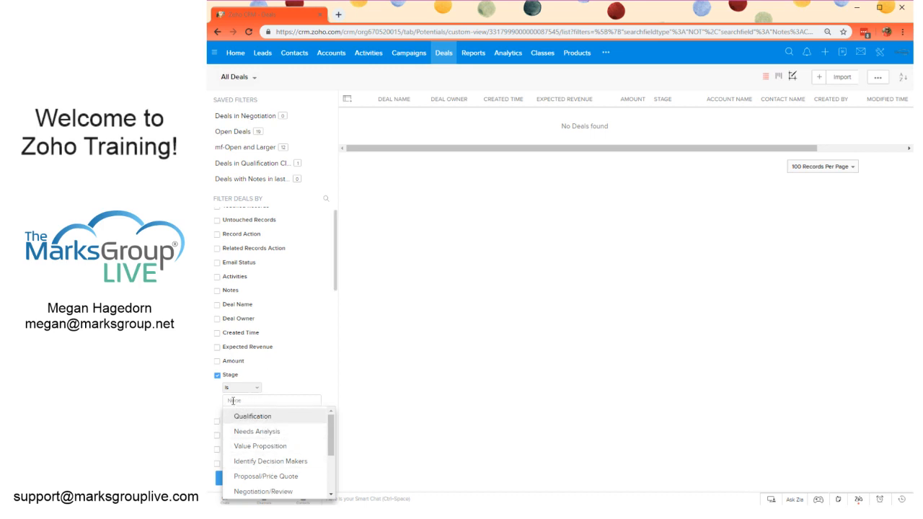
click(252, 417)
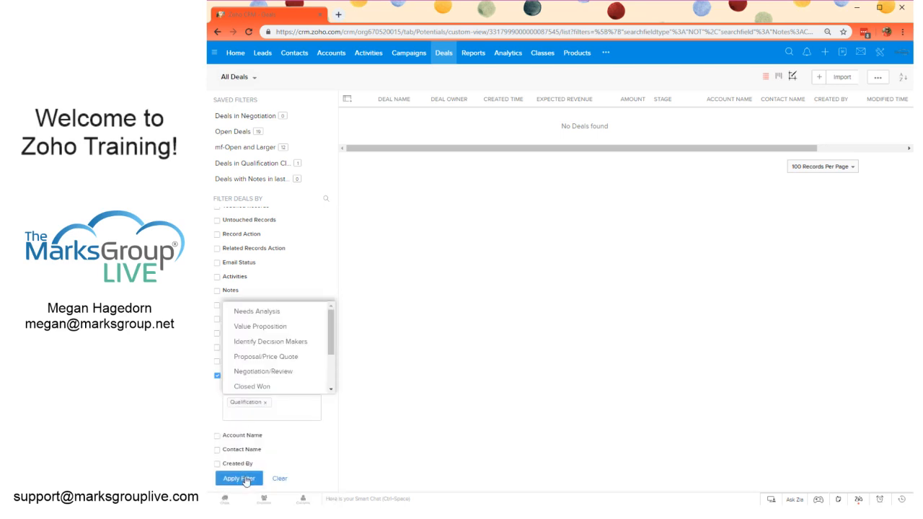
click(246, 480)
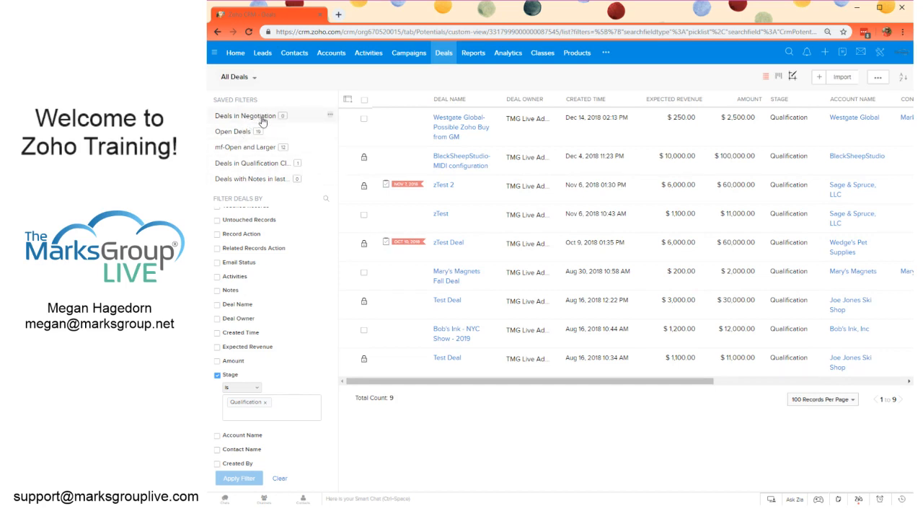
Delete the saved filter for deals with notes and confirm the deletion
click(330, 178)
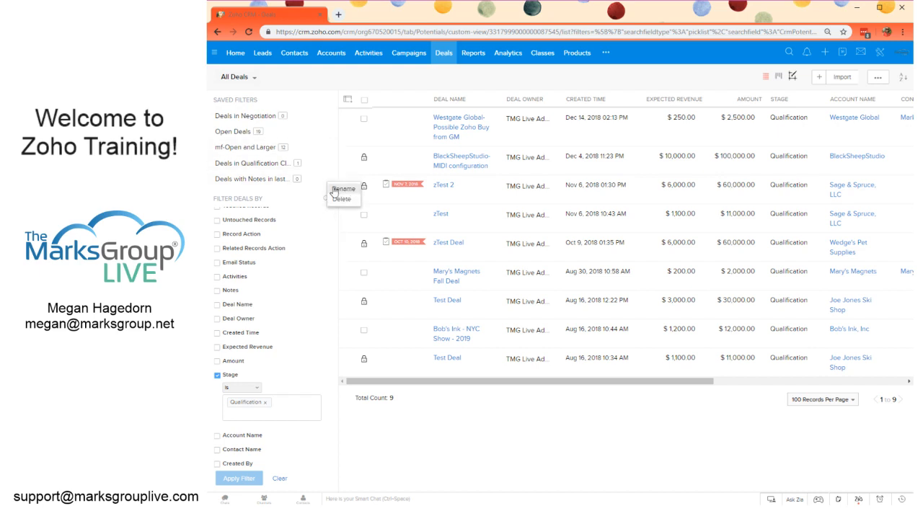
click(342, 199)
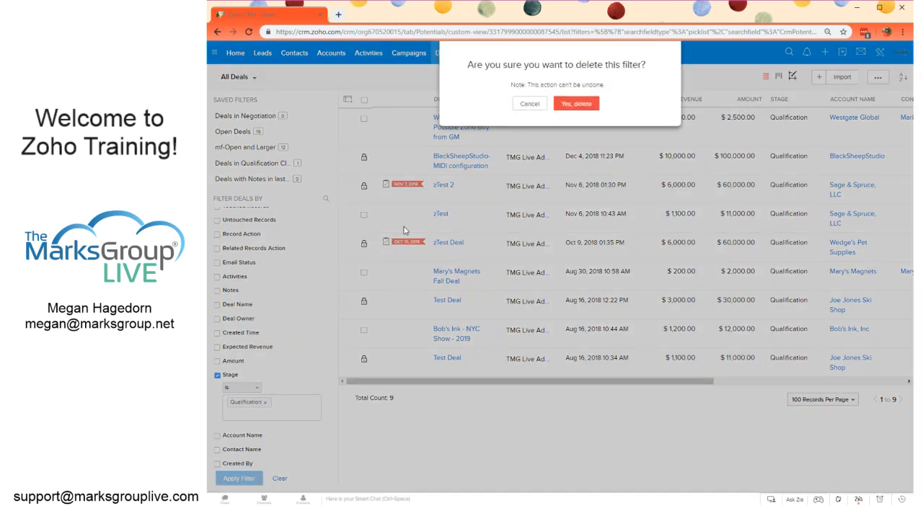
click(576, 104)
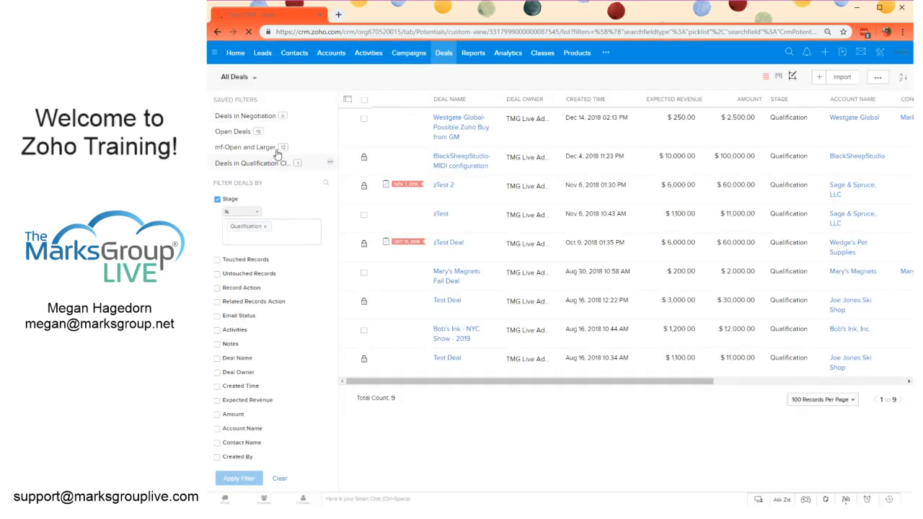
Replace the Stage filter with Untouched Records by User & System in the last 2 days and save it under a name starting "Untouched Records in the"
click(216, 200)
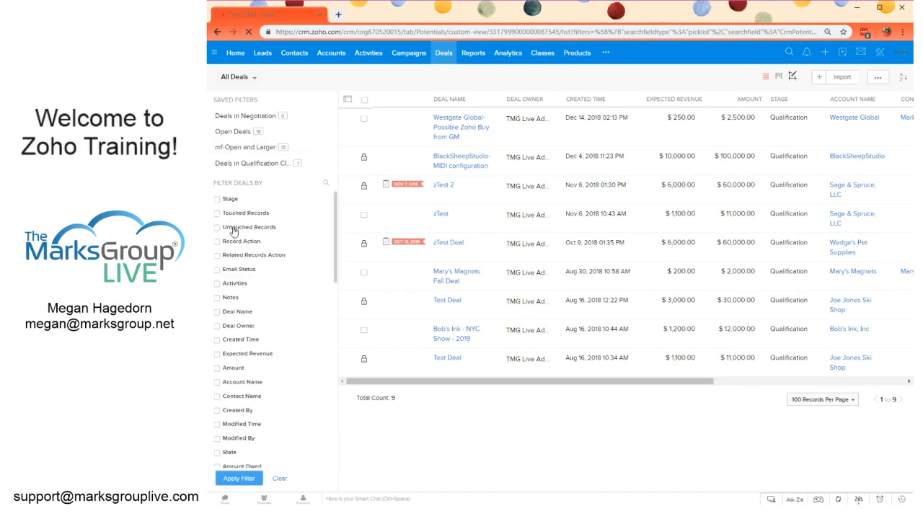
click(225, 230)
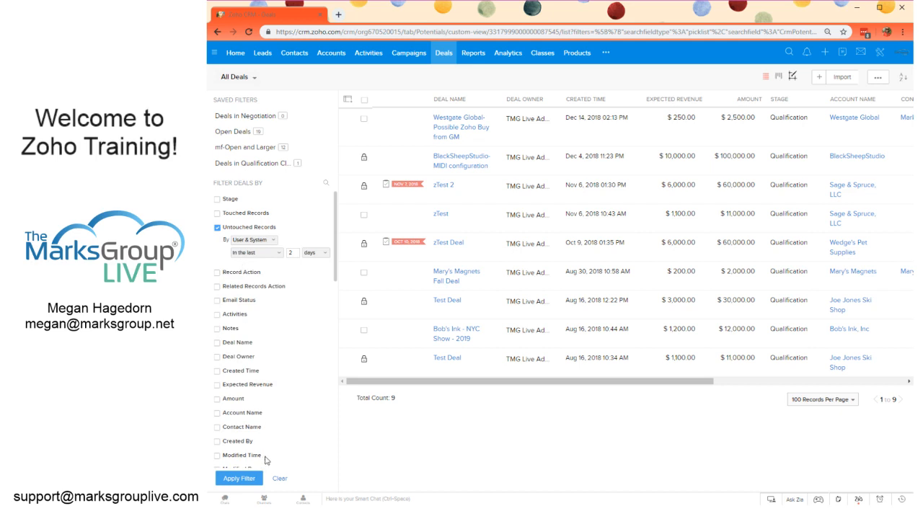
click(252, 478)
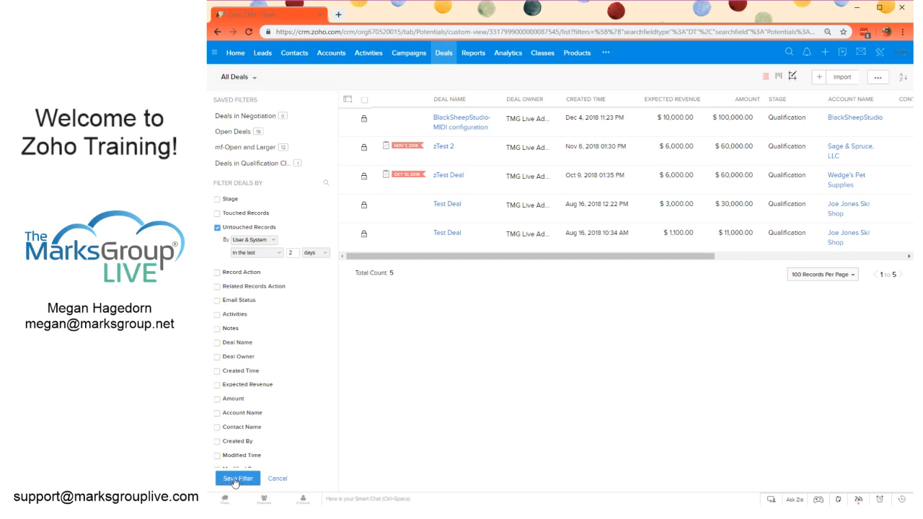
click(235, 481)
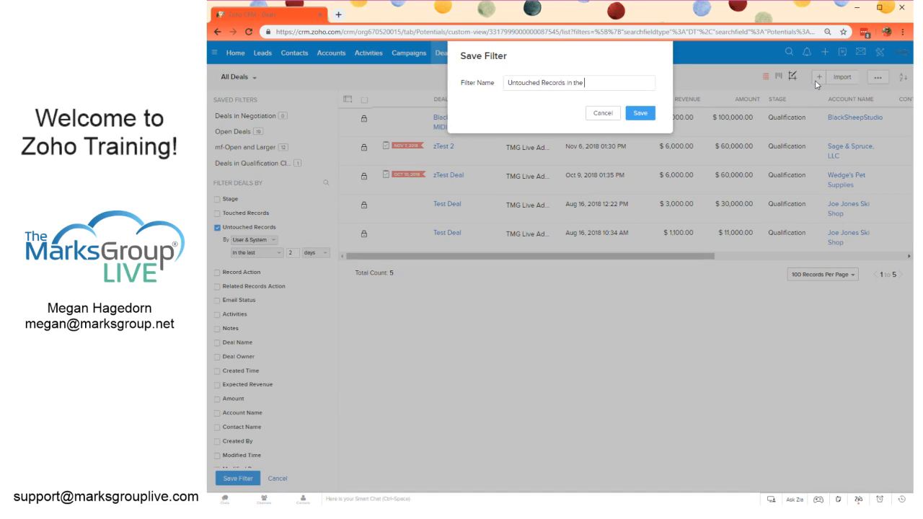
click(641, 114)
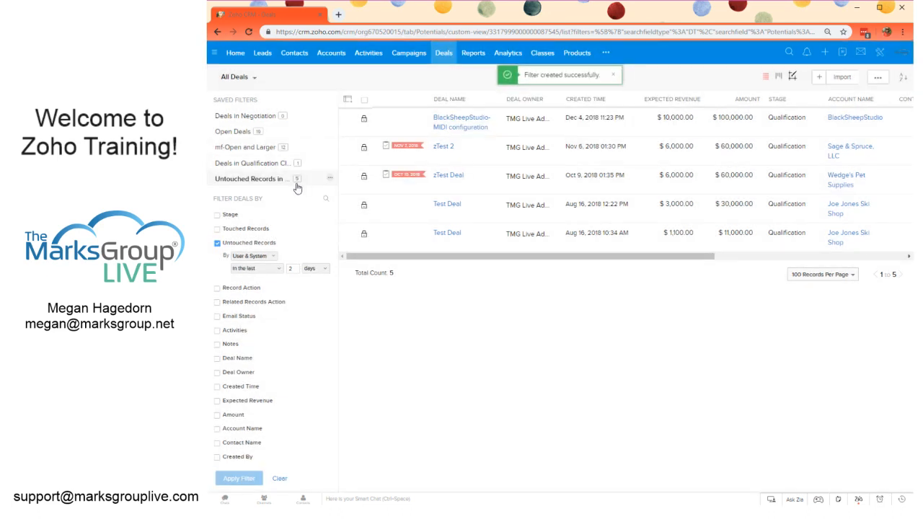